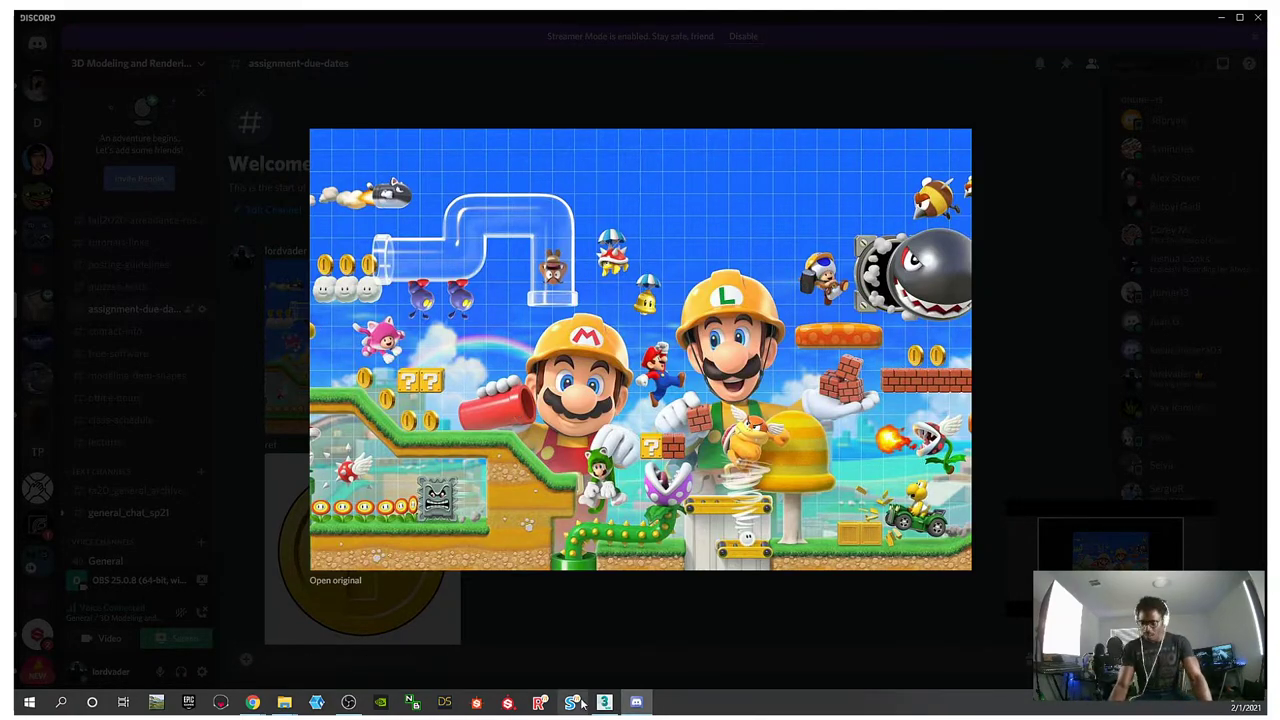
# Switch to 3ds Max, hide the large Mario reference image plane, and change the camera view to Perspective
pyautogui.click(604, 702)
pyautogui.click(497, 405)
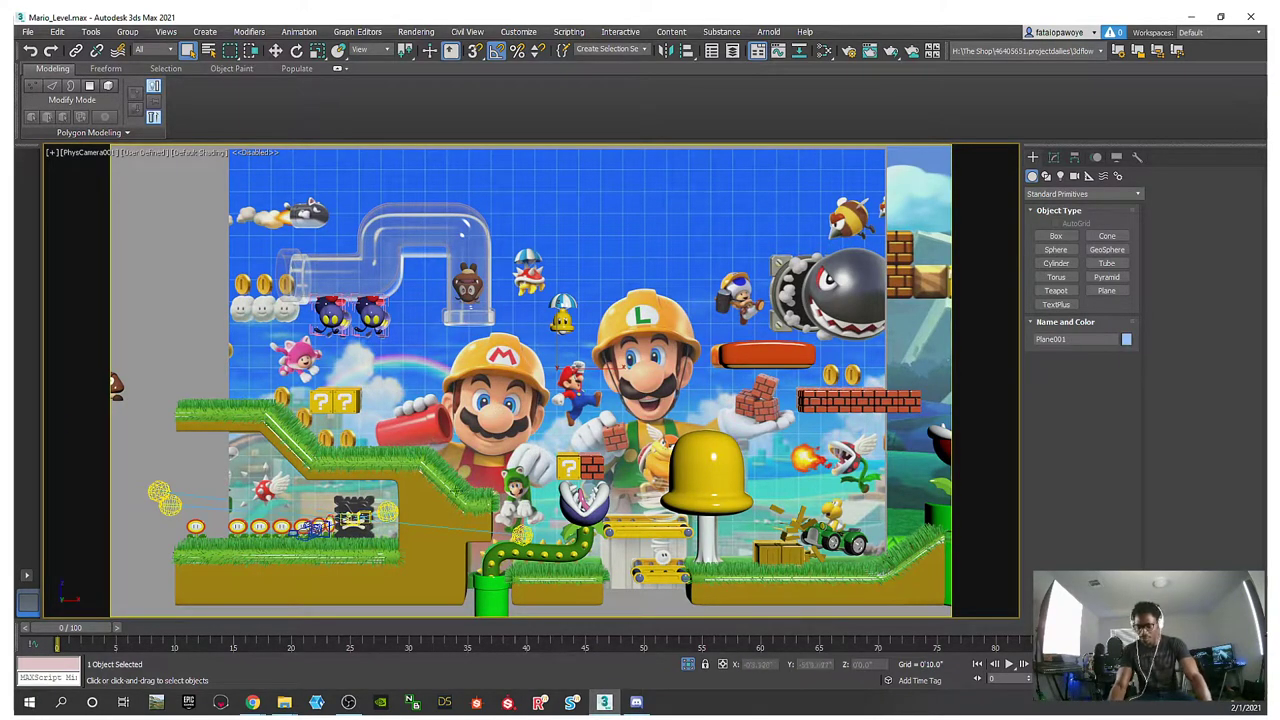
pyautogui.rightClick(515, 356)
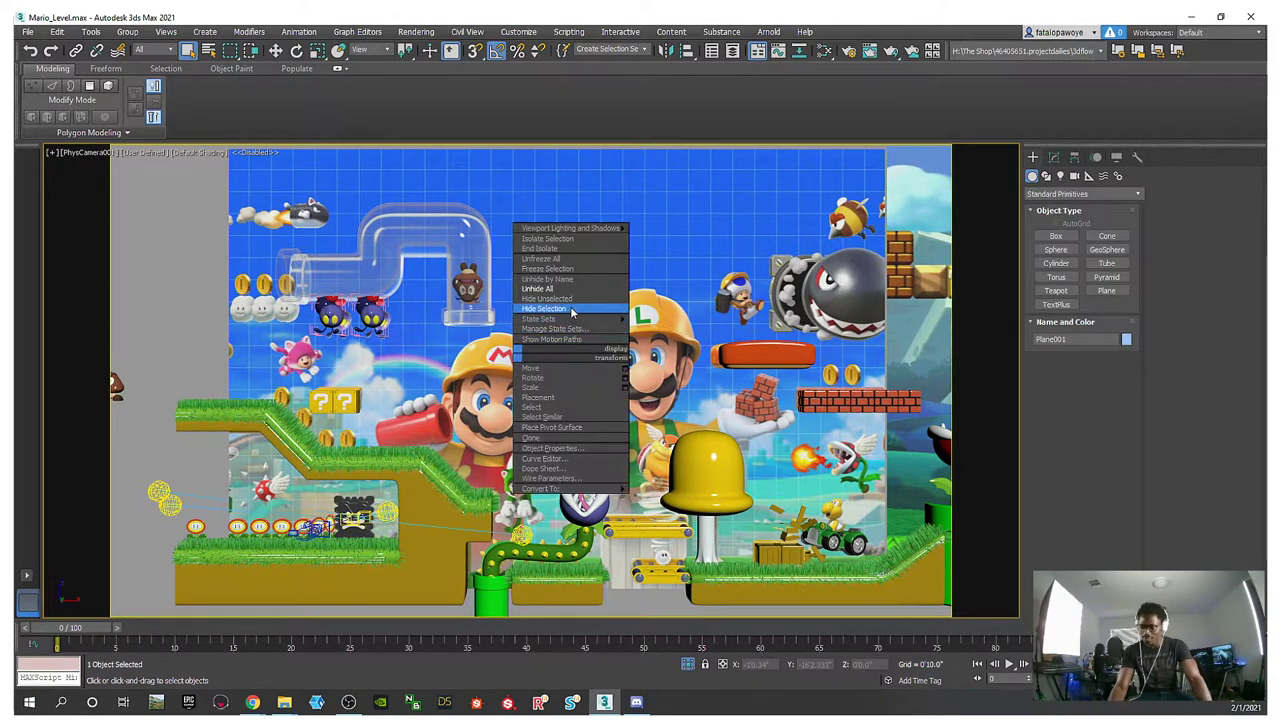
pyautogui.click(545, 308)
pyautogui.press('p')
pyautogui.keyDown('alt'); pyautogui.moveTo(573, 452); pyautogui.dragTo(560, 378, button='middle'); pyautogui.keyUp('alt')
# Bring the hidden Mario reference image plane back into the Perspective view
pyautogui.rightClick(558, 366)
pyautogui.click(581, 316)
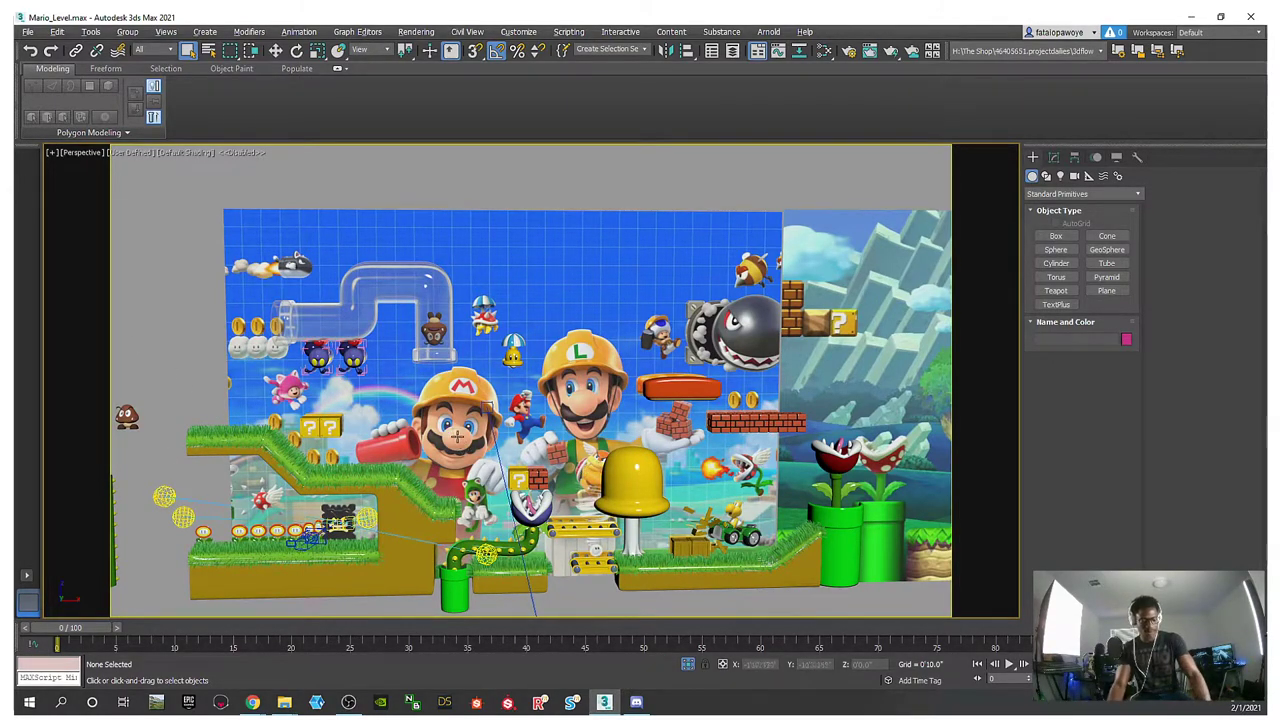
pyautogui.moveTo(400, 397)
pyautogui.keyDown('alt'); pyautogui.mouseDown(button='middle')
pyautogui.moveTo(450, 398)
pyautogui.moveTo(405, 402)
pyautogui.mouseUp(button='middle'); pyautogui.keyUp('alt')
# Check the original Mario reference picture in Discord, then return to 3ds Max to compare it with the modeled level
pyautogui.click(636, 703)
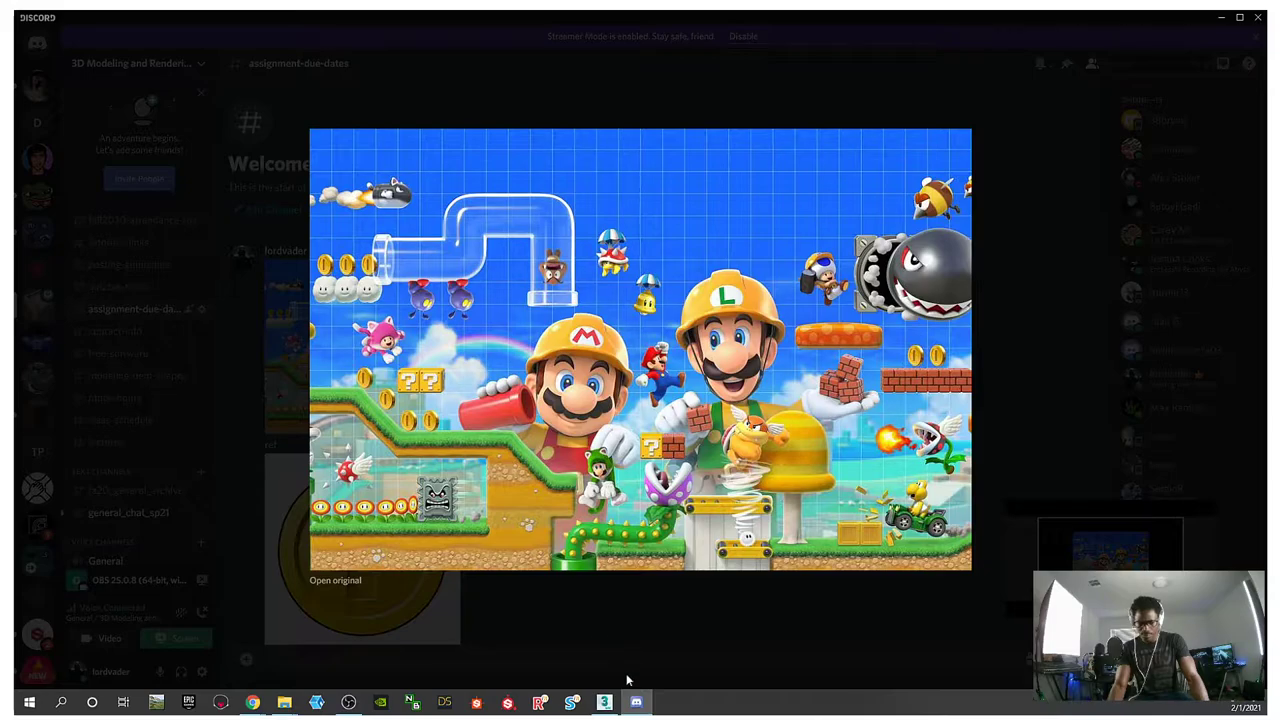
pyautogui.click(604, 702)
pyautogui.keyDown('alt'); pyautogui.moveTo(500, 400); pyautogui.dragTo(390, 400, button='middle'); pyautogui.keyUp('alt')
pyautogui.keyDown('alt'); pyautogui.moveTo(514, 497); pyautogui.dragTo(591, 455, button='middle'); pyautogui.keyUp('alt')
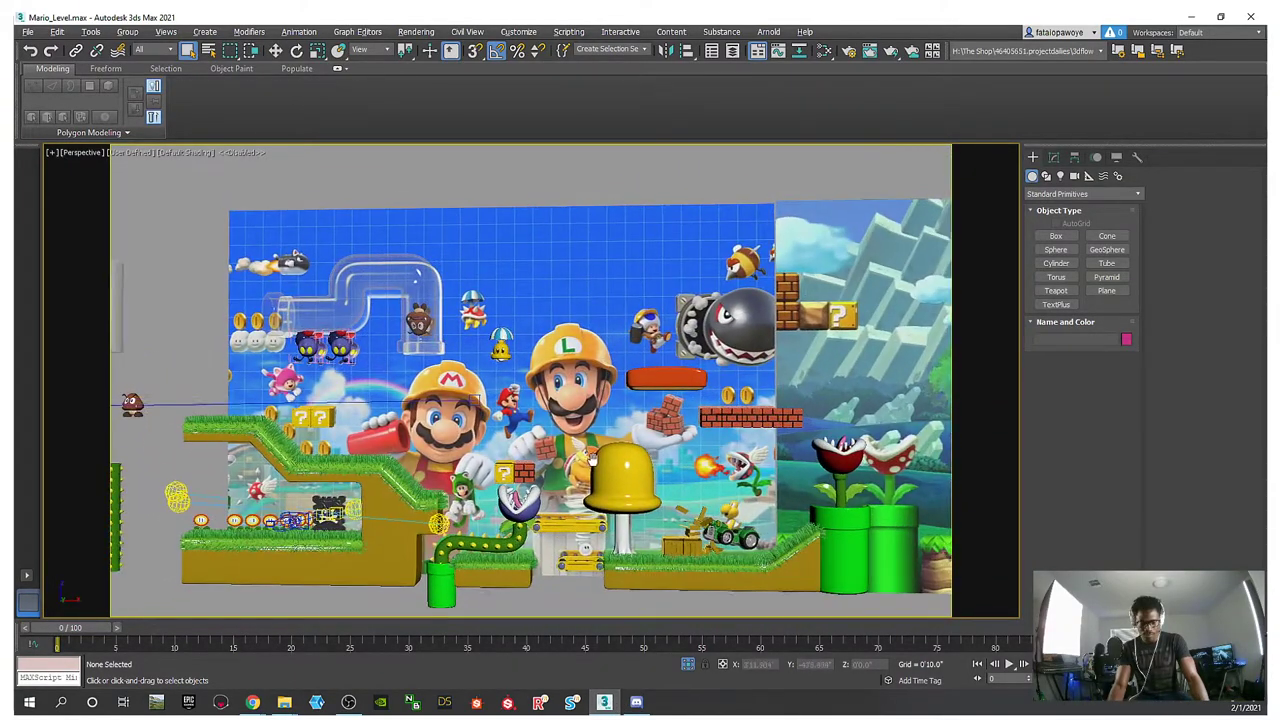
# Hide the Mario reference image plane behind the modeled level
pyautogui.scroll(3, 591, 458)
pyautogui.click(574, 410)
pyautogui.scroll(-5, 574, 410)
pyautogui.moveTo(574, 410)
pyautogui.keyDown('alt'); pyautogui.mouseDown(button='middle')
pyautogui.moveTo(540, 412)
pyautogui.moveTo(620, 437)
pyautogui.moveTo(574, 421)
pyautogui.mouseUp(button='middle'); pyautogui.keyUp('alt')
pyautogui.rightClick(560, 398)
pyautogui.click(605, 350)
# Select the piranha plant's head and examine the plant up close and within the whole level
pyautogui.scroll(5, 560, 440)
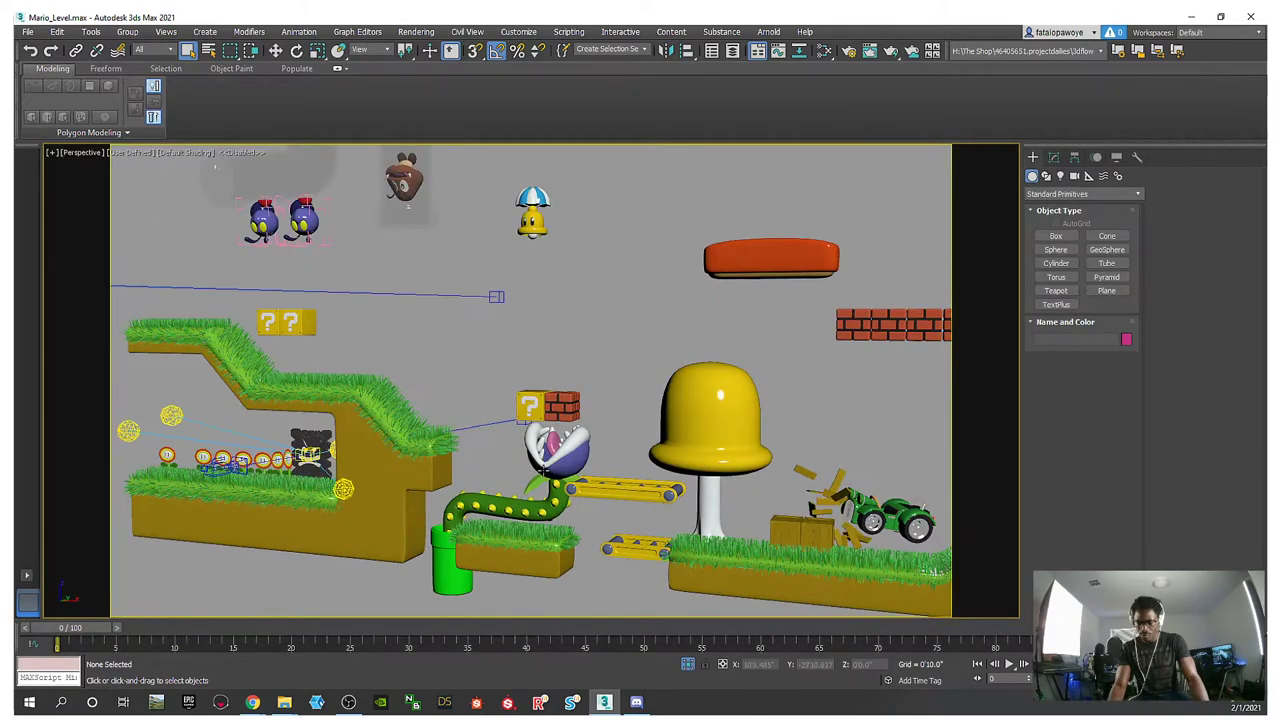
pyautogui.click(561, 447)
pyautogui.press('z')
pyautogui.keyDown('alt'); pyautogui.moveTo(560, 446); pyautogui.dragTo(590, 453, button='middle'); pyautogui.keyUp('alt')
pyautogui.scroll(-10, 590, 453)
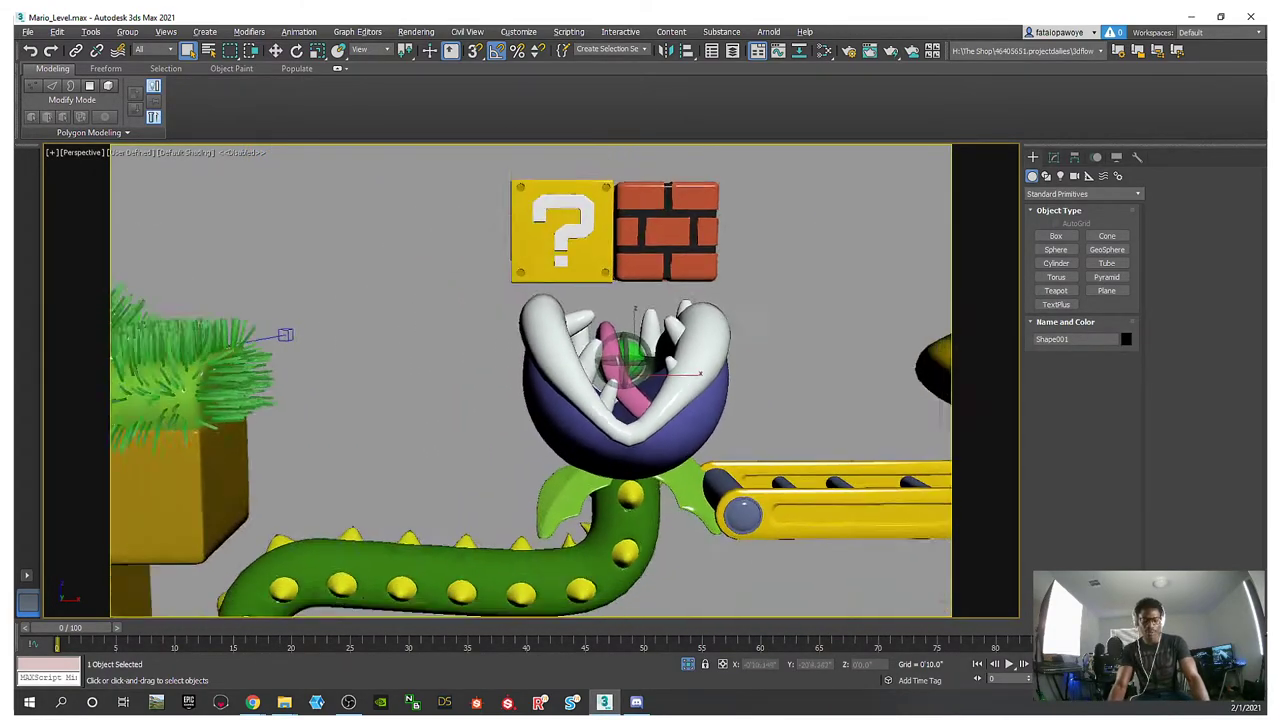
pyautogui.keyDown('alt'); pyautogui.moveTo(565, 326); pyautogui.dragTo(503, 314, button='middle'); pyautogui.keyUp('alt')
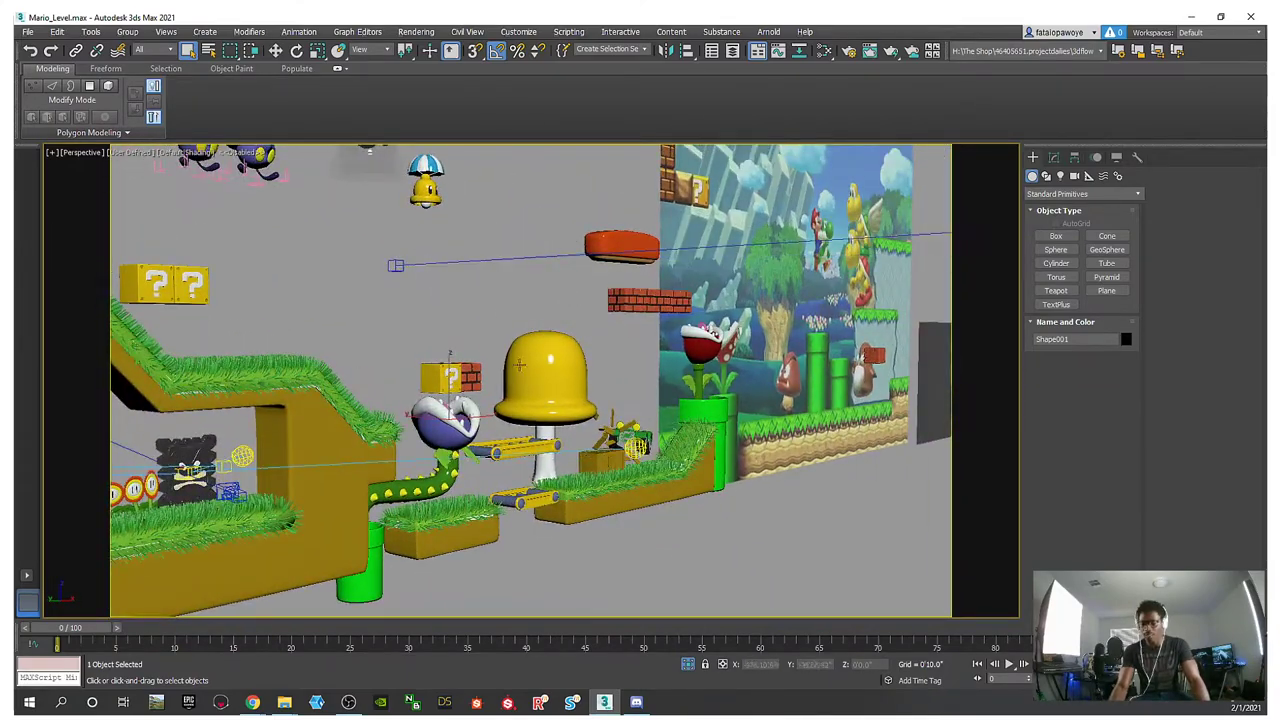
# Switch to Discord, close the enlarged reference picture, and look through the server's channel list
pyautogui.click(648, 707)
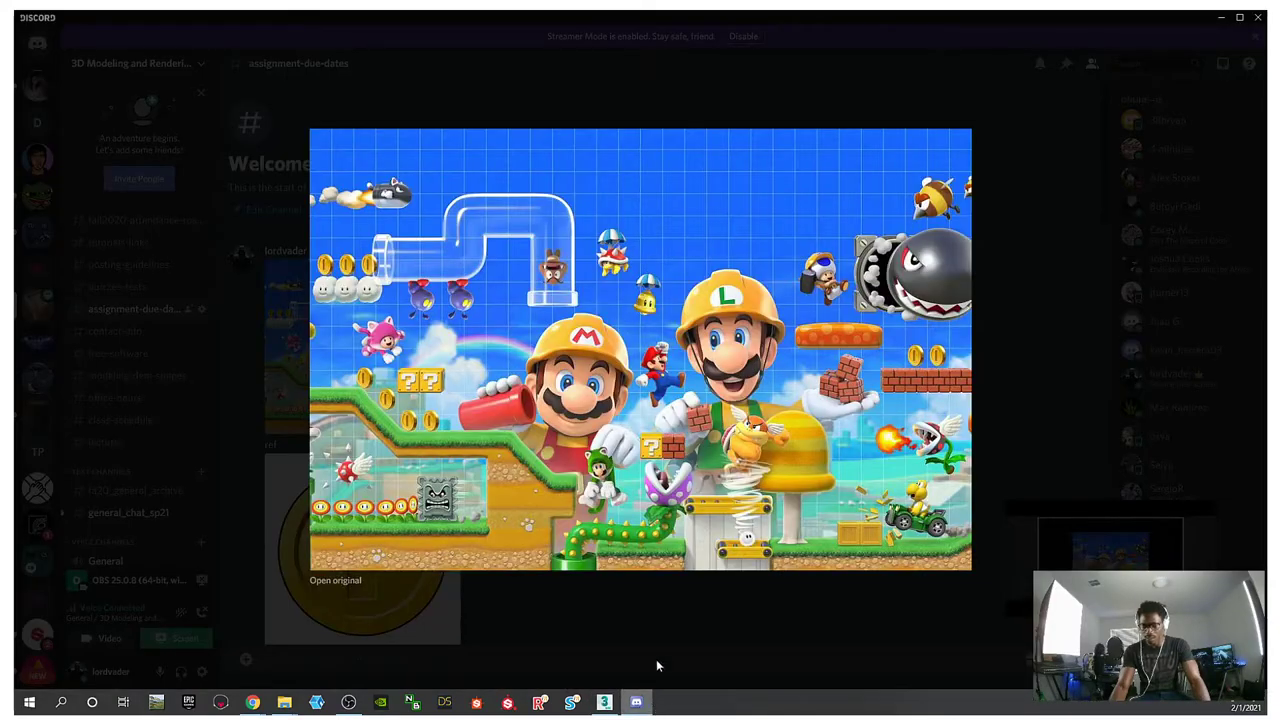
pyautogui.click(423, 612)
pyautogui.scroll(-3, 127, 565)
pyautogui.moveTo(145, 455)
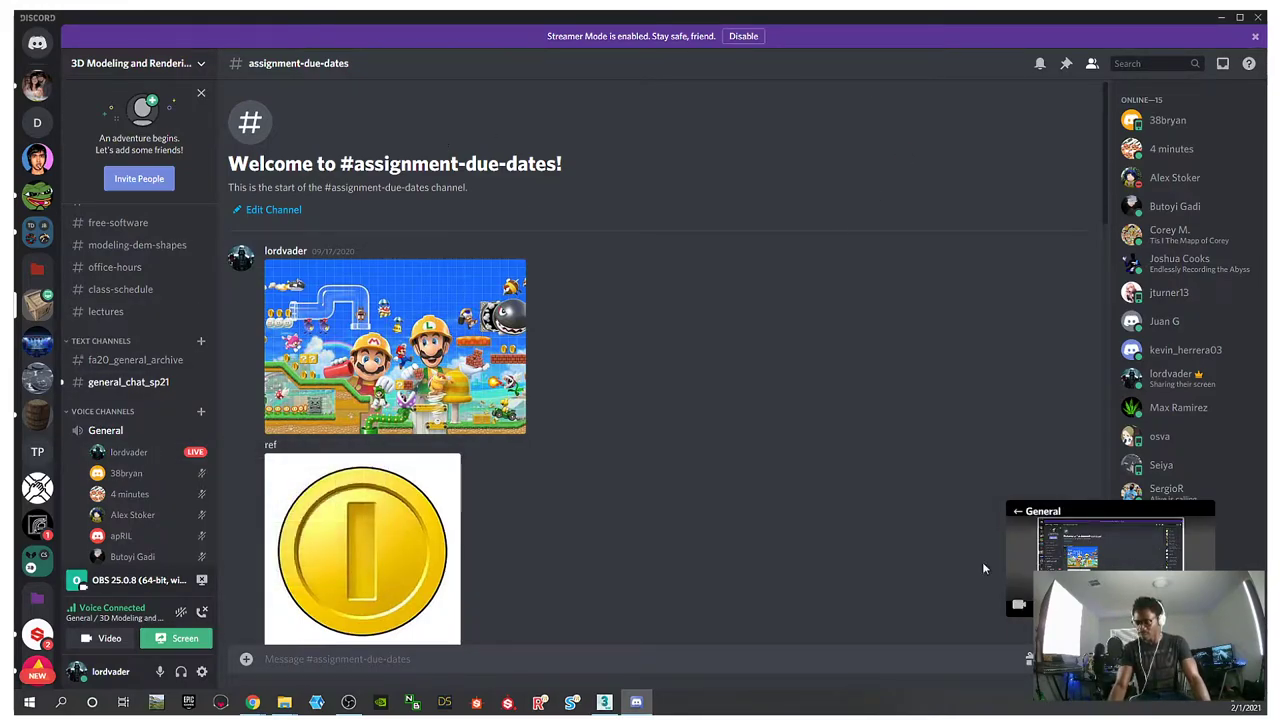
# Return to 3ds Max and unhide all objects so the Mario reference image shows behind the level
pyautogui.click(603, 702)
pyautogui.keyDown('alt'); pyautogui.moveTo(507, 408); pyautogui.dragTo(651, 440, button='middle'); pyautogui.keyUp('alt')
pyautogui.scroll(5, 712, 463)
pyautogui.keyDown('alt'); pyautogui.moveTo(643, 360); pyautogui.dragTo(621, 428, button='middle'); pyautogui.keyUp('alt')
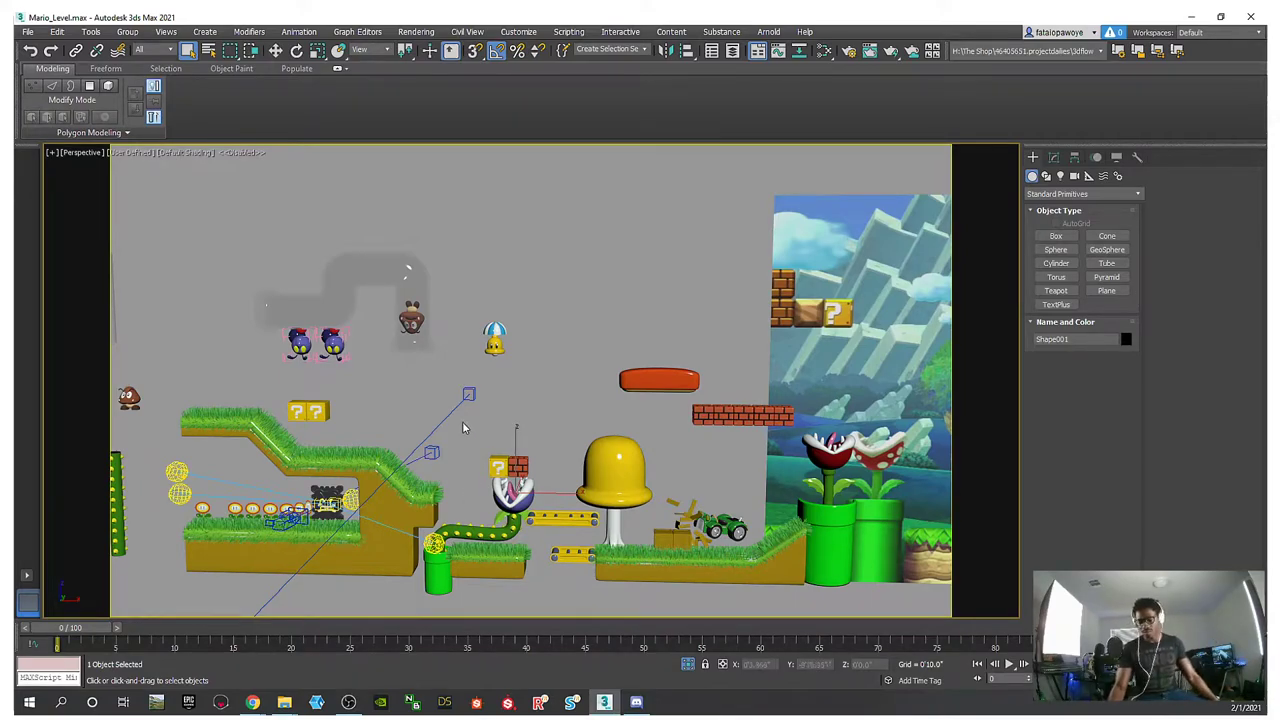
pyautogui.moveTo(464, 412); pyautogui.dragTo(466, 434, button='middle')
pyautogui.rightClick(584, 393)
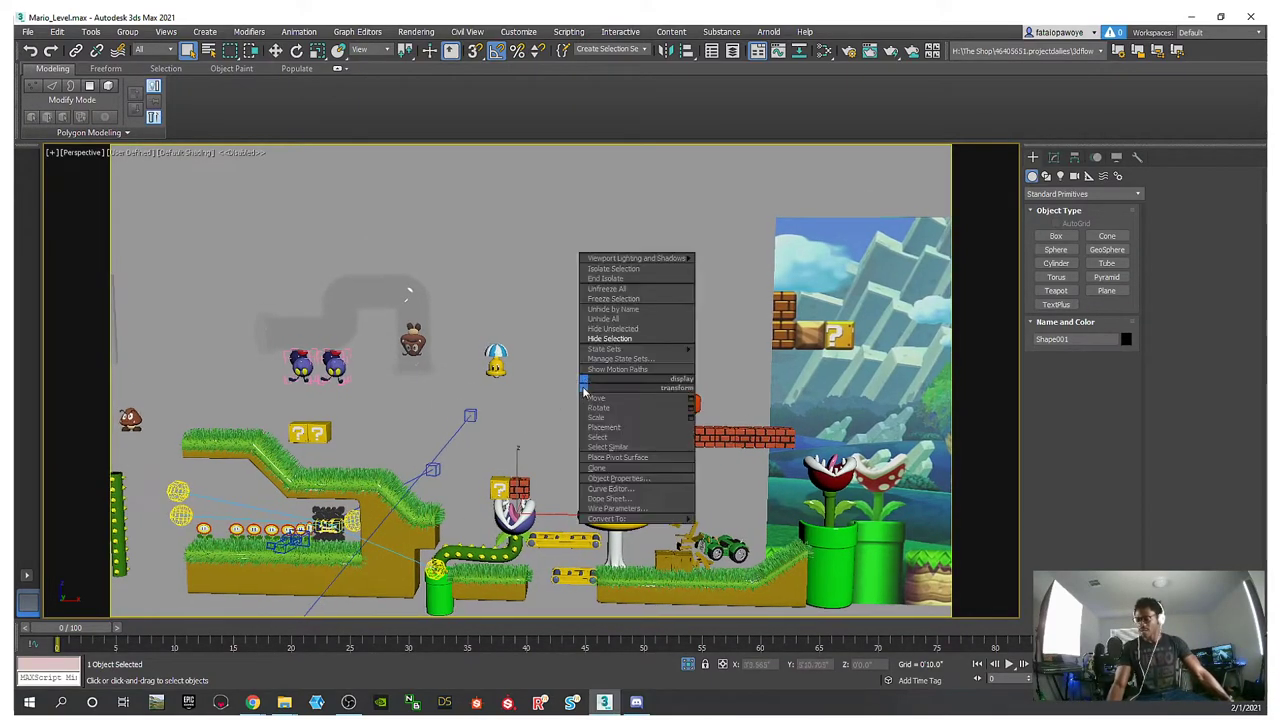
pyautogui.click(612, 319)
pyautogui.moveTo(513, 382); pyautogui.dragTo(490, 396, button='middle')
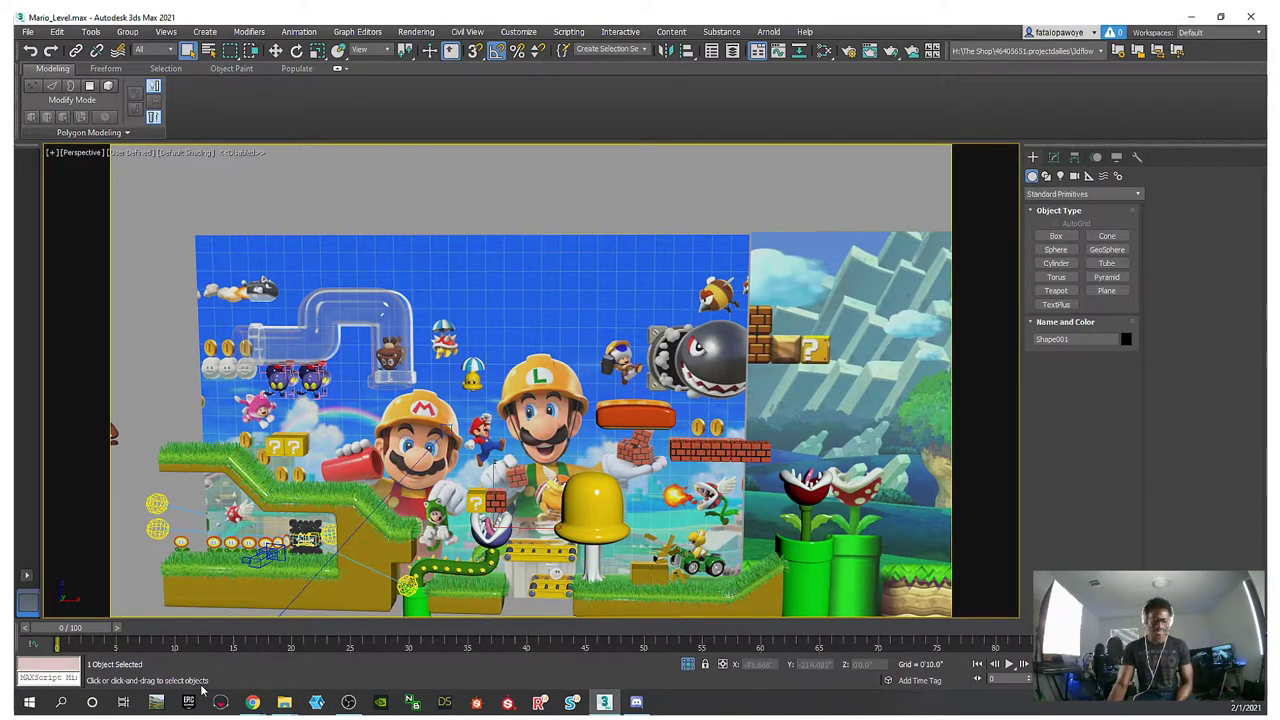
# Switch to the Modeling and Rendering Orientation presentation in Chrome and show the "Intro to 3d modeling" slide
pyautogui.moveTo(253, 702)
pyautogui.click(323, 651)
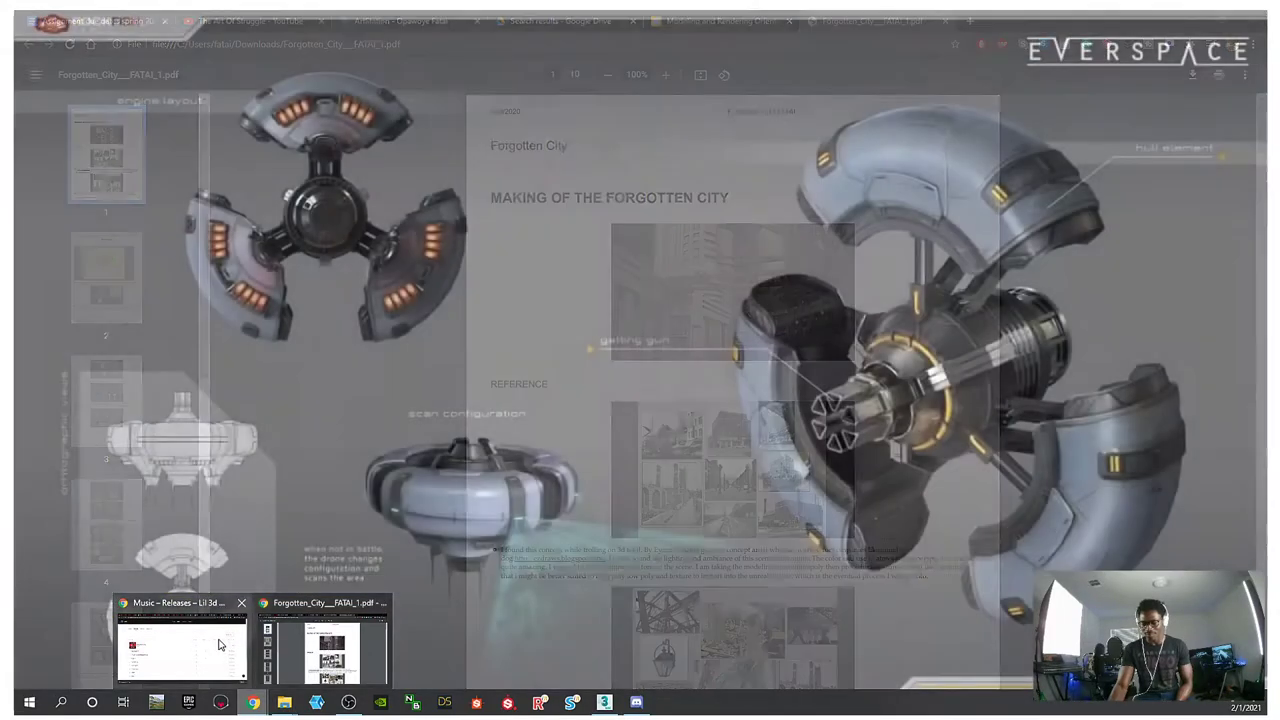
pyautogui.click(720, 20)
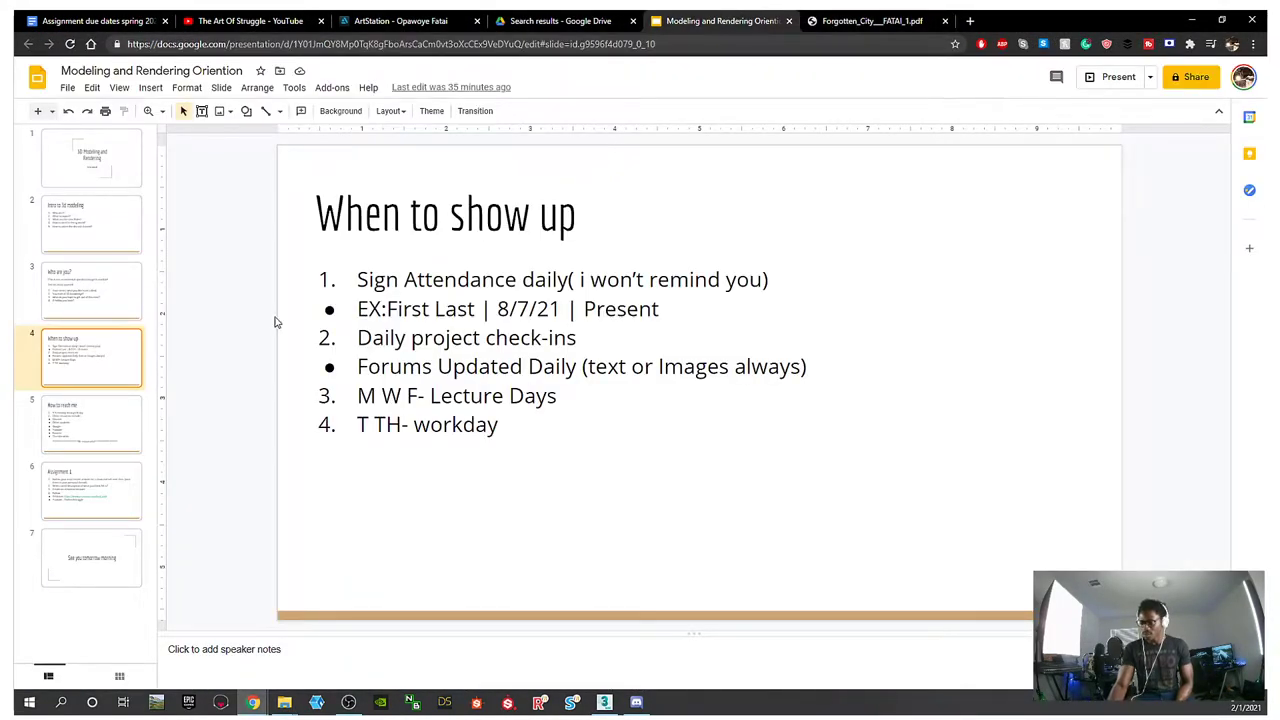
pyautogui.click(110, 288)
pyautogui.click(96, 235)
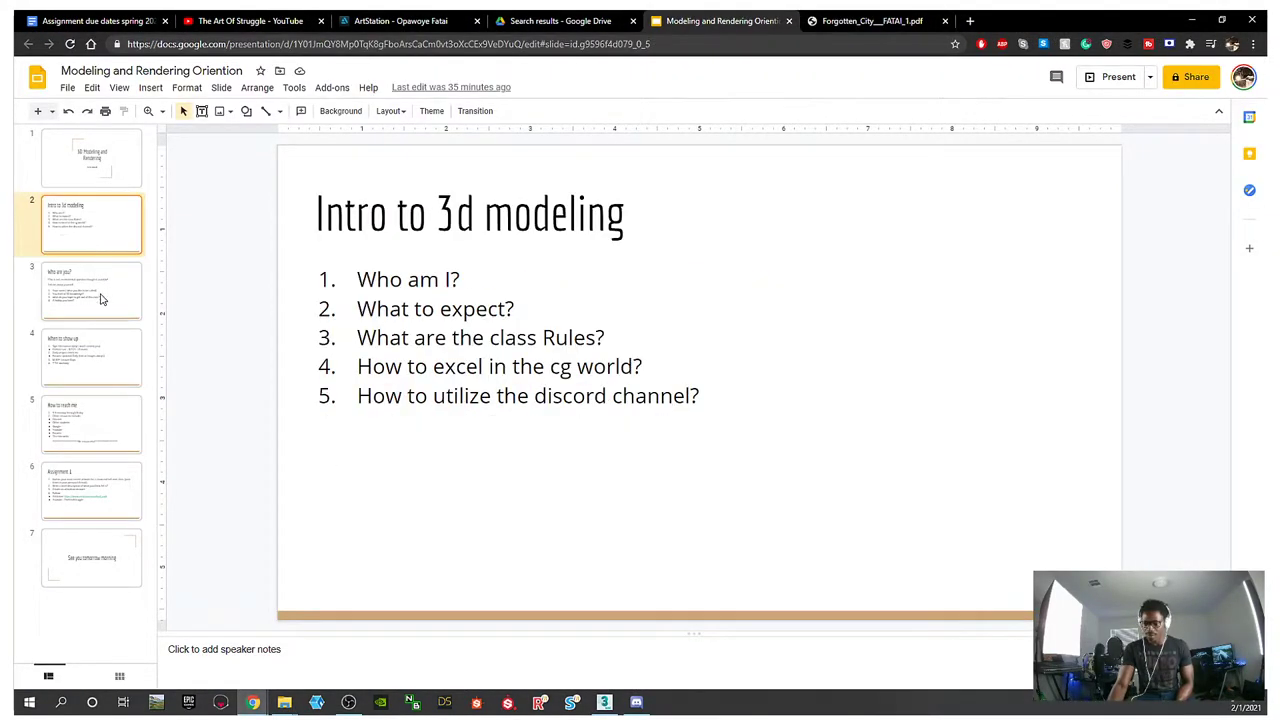
# Open the contact-info channel in Discord and review its podcast, asset, tutorial and e-mail contact details
pyautogui.click(636, 702)
pyautogui.scroll(3, 137, 377)
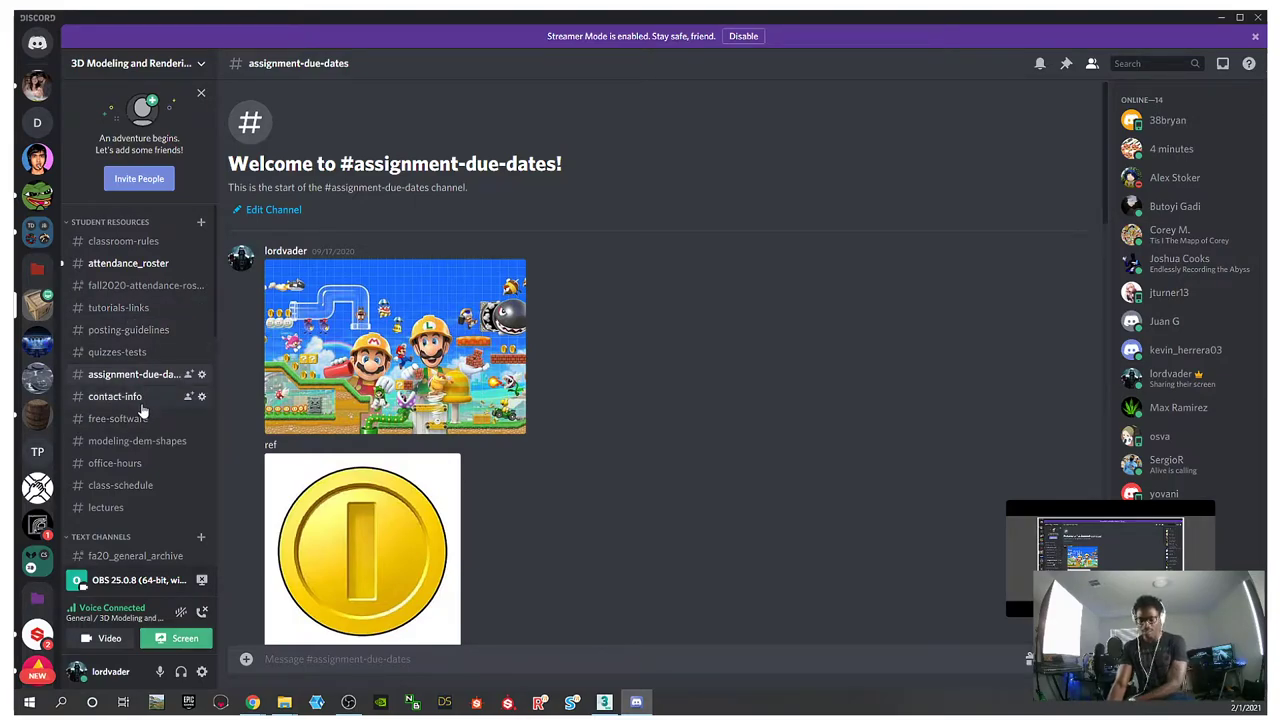
pyautogui.click(140, 398)
pyautogui.scroll(10, 432, 294)
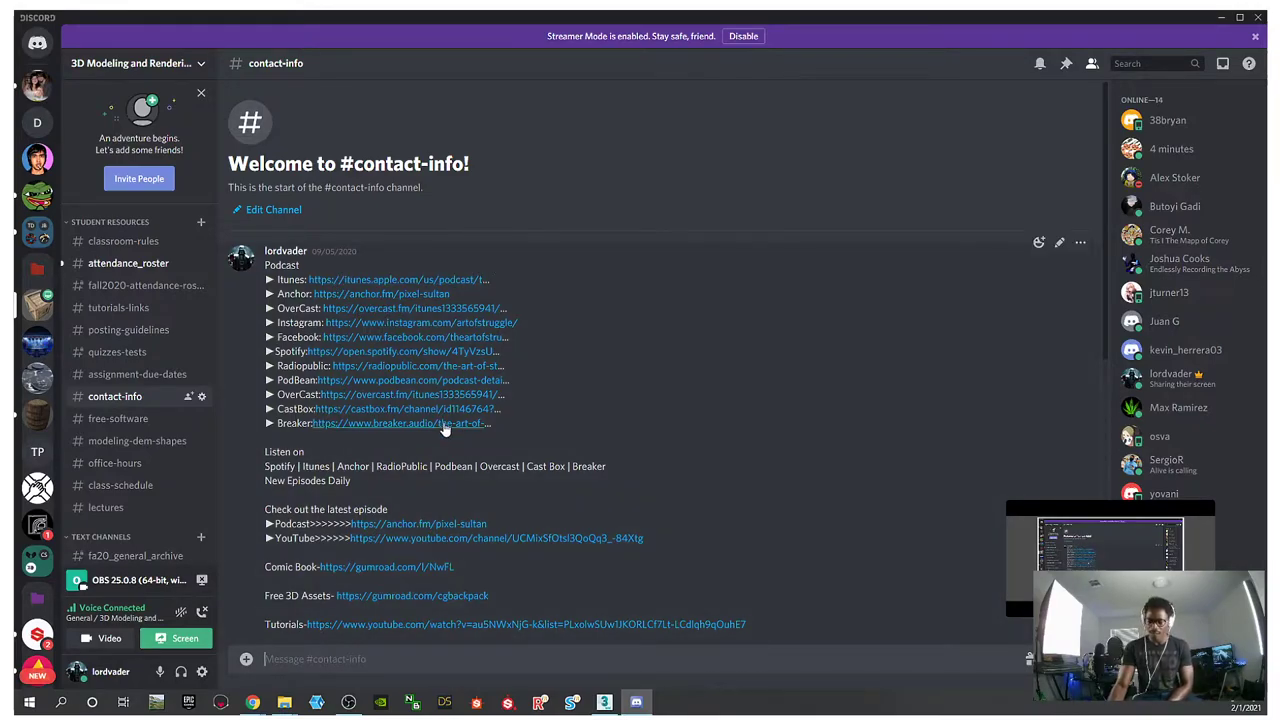
pyautogui.scroll(-3, 349, 325)
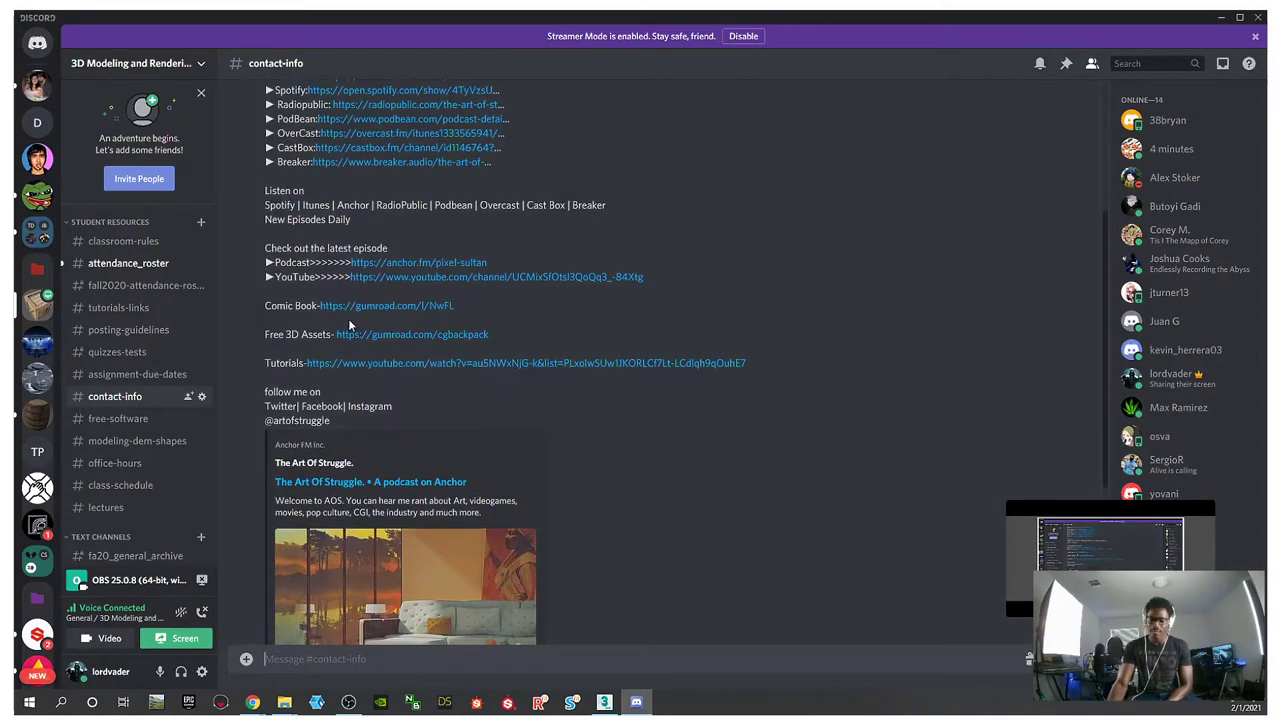
pyautogui.scroll(-3, 362, 366)
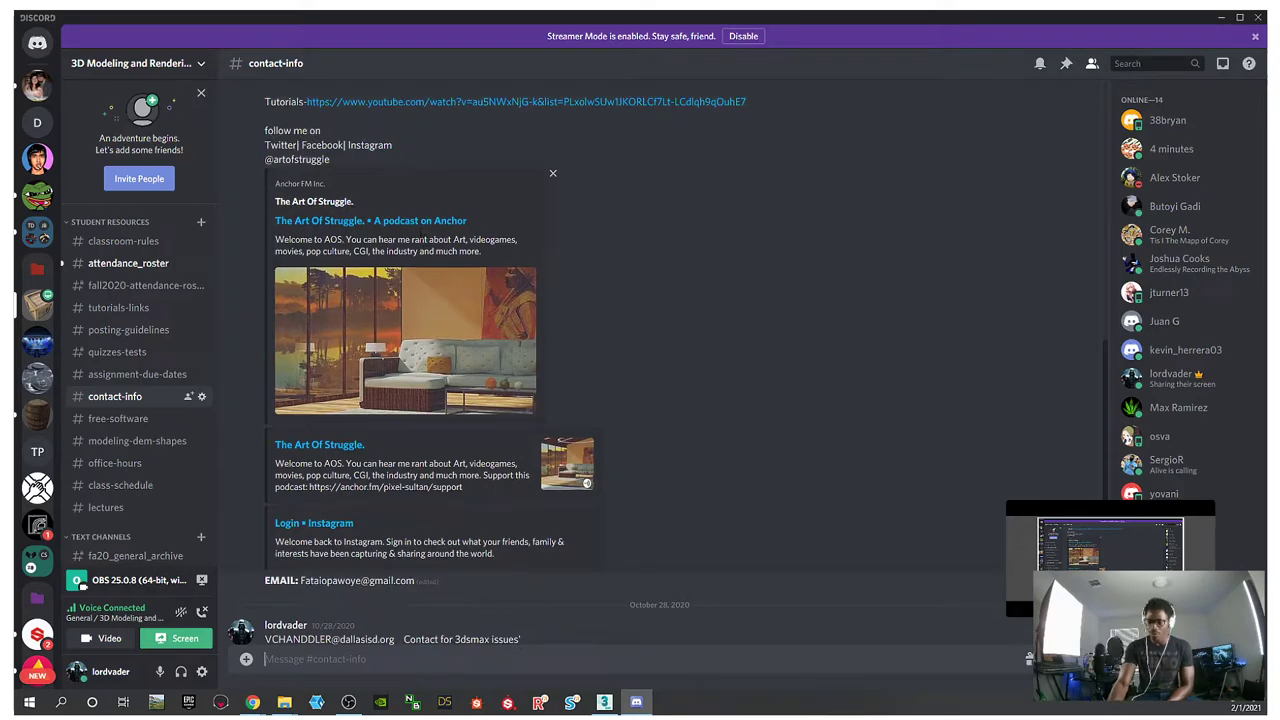
pyautogui.scroll(-1, 417, 300)
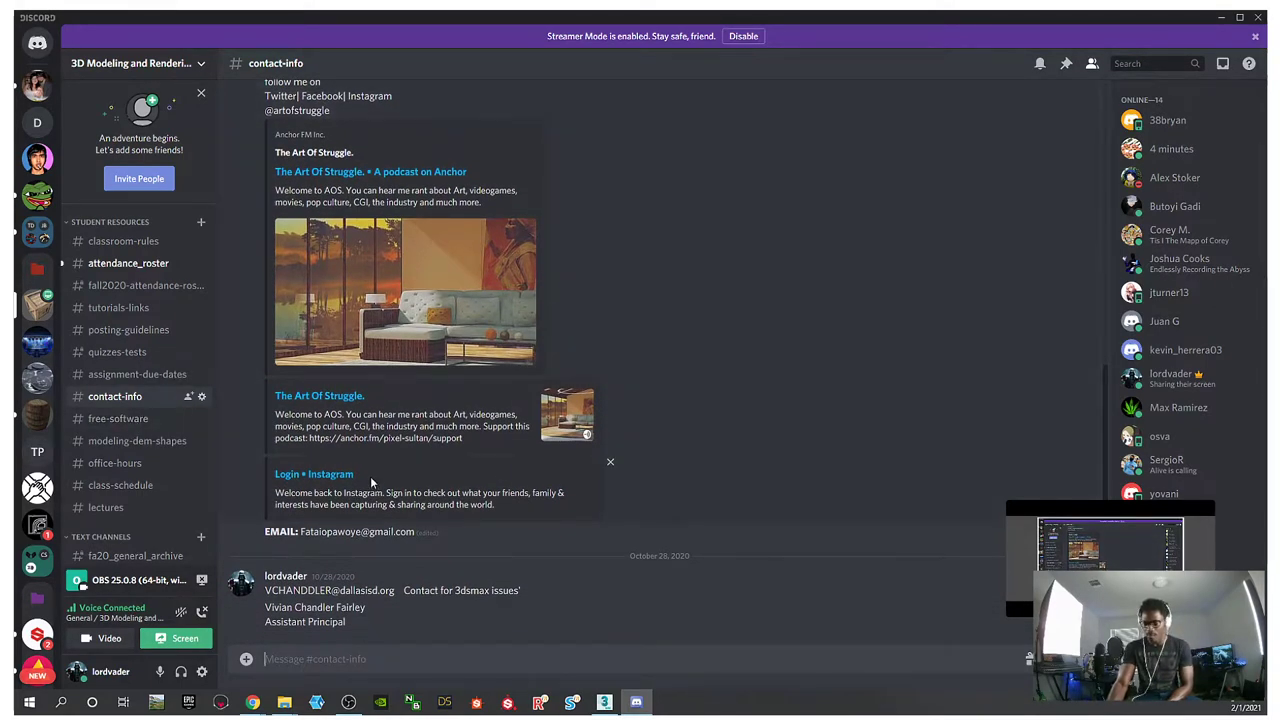
pyautogui.scroll(5, 371, 484)
pyautogui.scroll(-4, 418, 425)
pyautogui.scroll(-1, 418, 425)
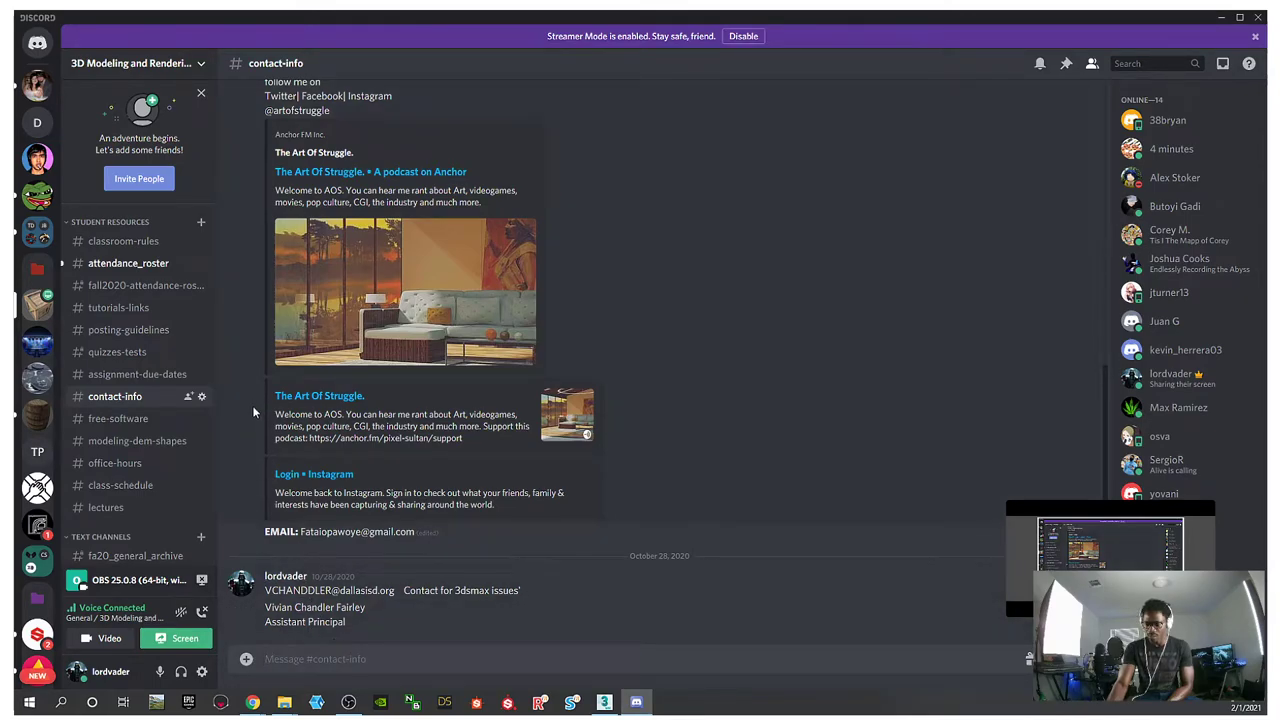
# Highlight the message with the contact for 3dsmax issues and look over the rest of the contact-info channel
pyautogui.moveTo(372, 630); pyautogui.dragTo(264, 588)
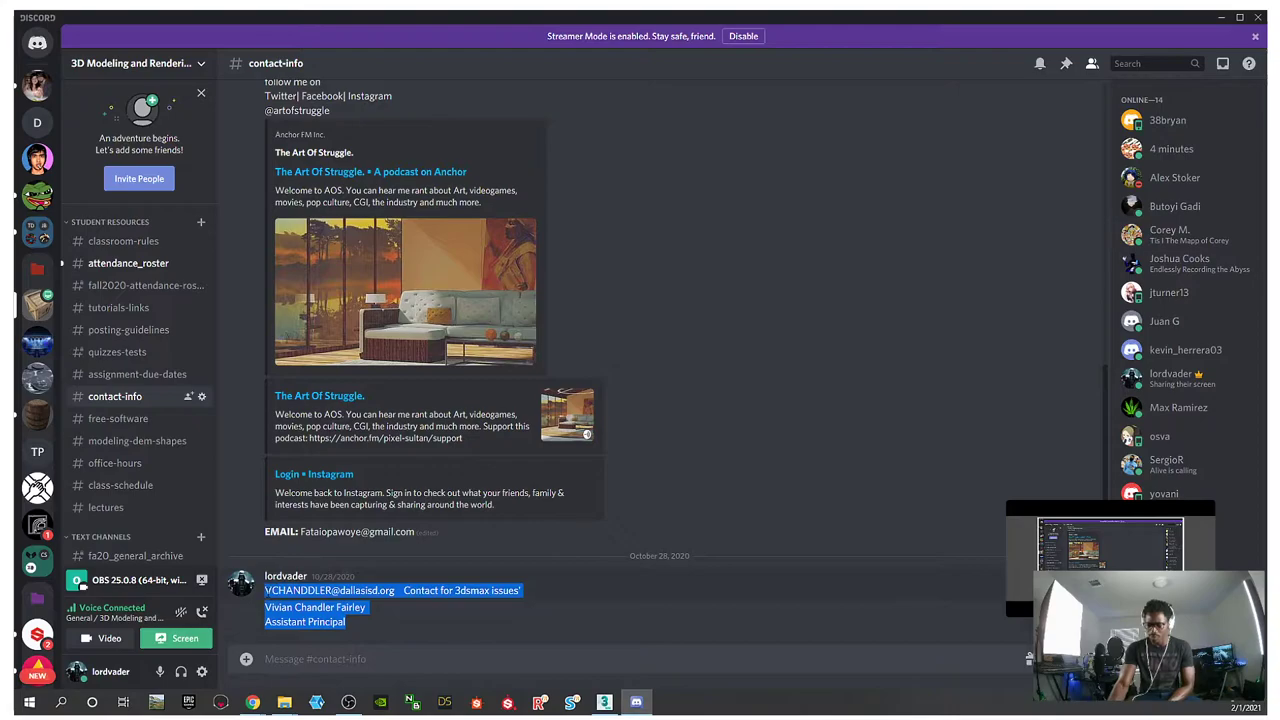
pyautogui.moveTo(378, 636); pyautogui.dragTo(258, 592)
pyautogui.moveTo(380, 626); pyautogui.dragTo(258, 590)
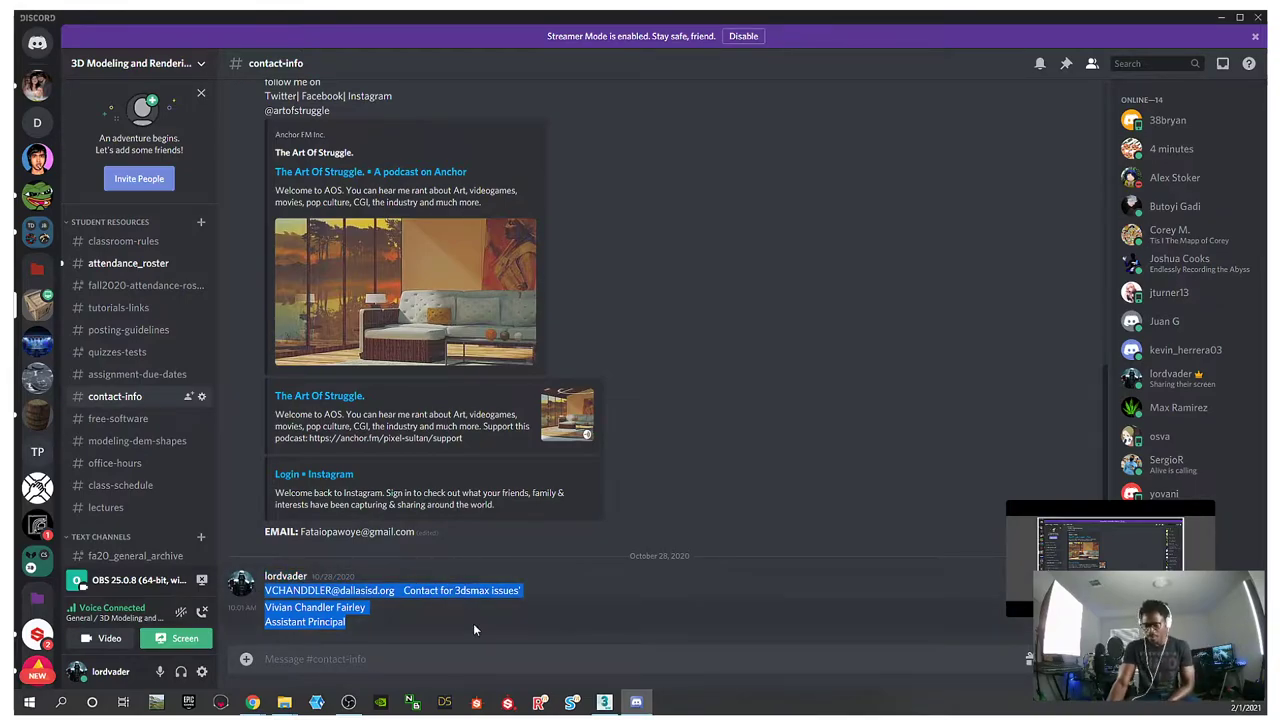
pyautogui.scroll(5, 475, 630)
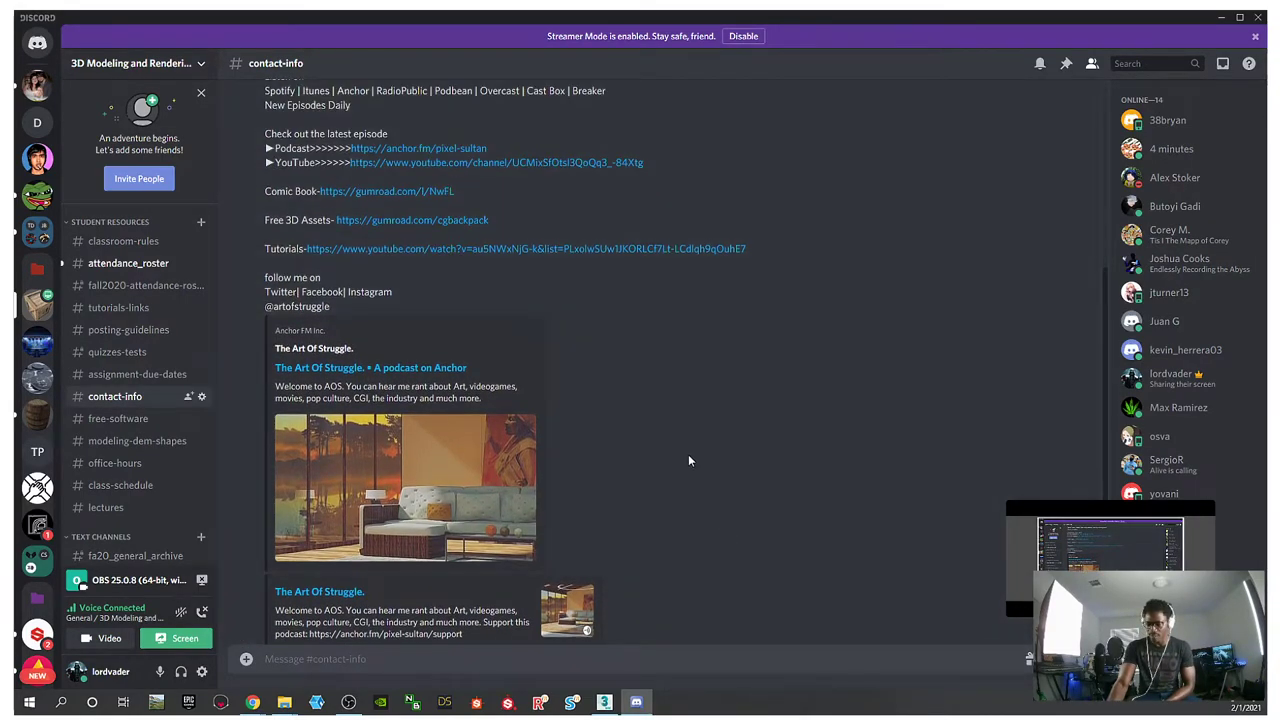
pyautogui.scroll(4, 680, 450)
pyautogui.scroll(-9, 575, 440)
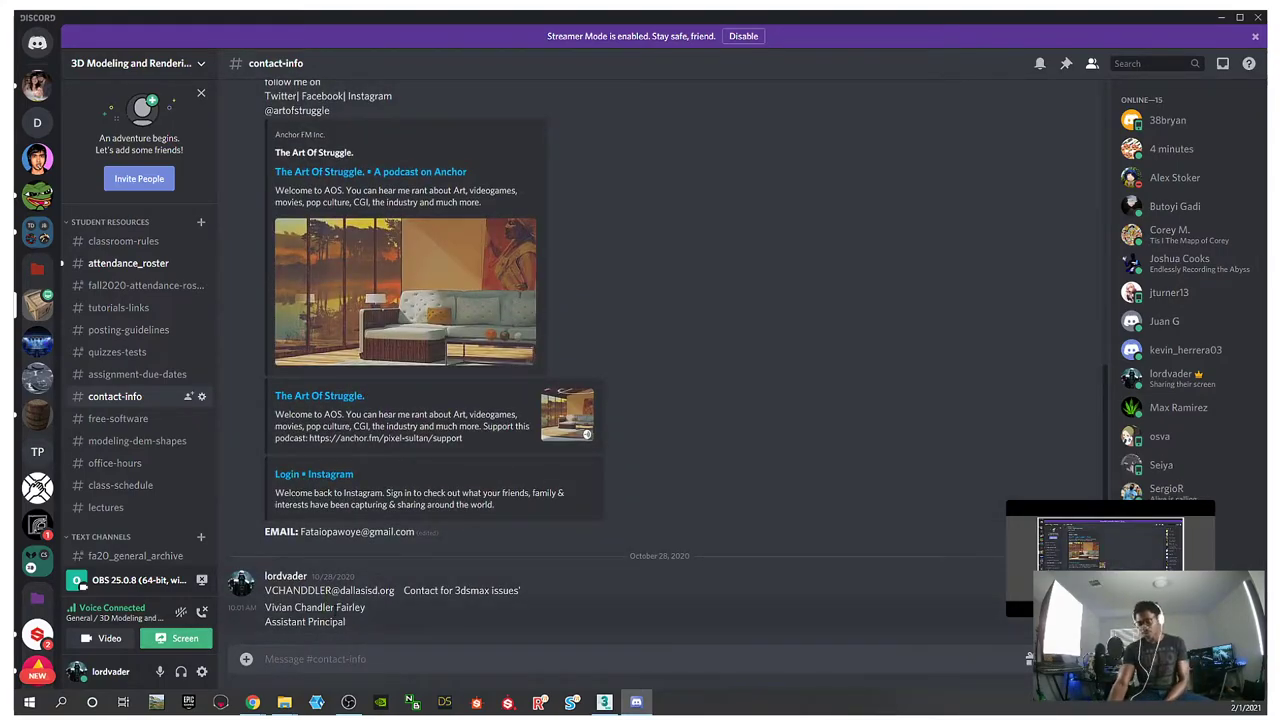
# Highlight the assistant principal's name in the 3dsmax issues contact message
pyautogui.tripleClick(358, 628)
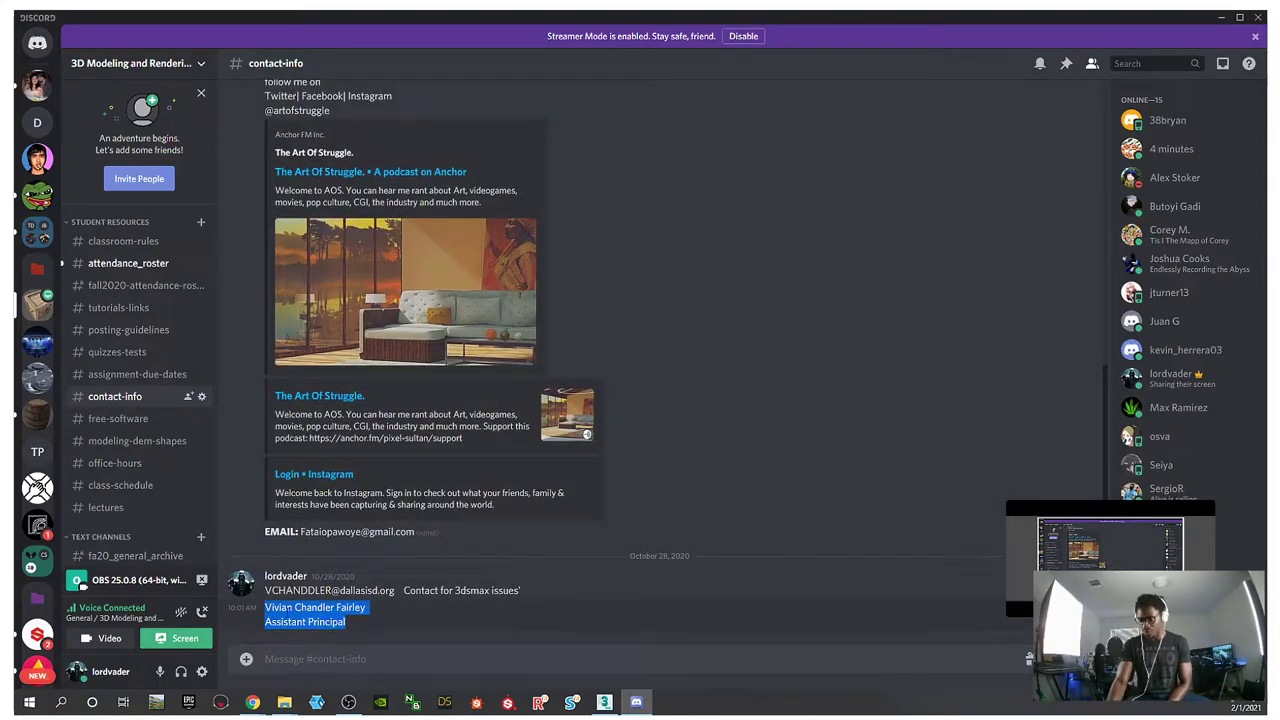
pyautogui.click(380, 616)
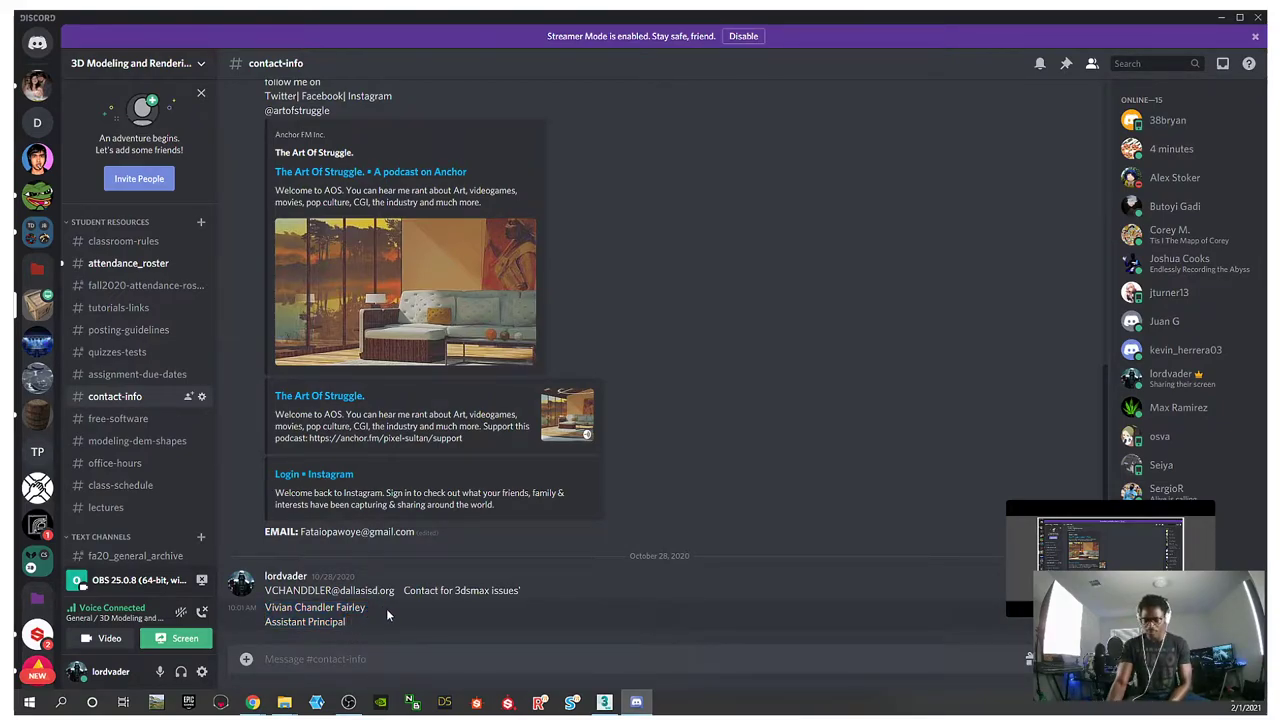
pyautogui.moveTo(367, 607); pyautogui.dragTo(262, 610)
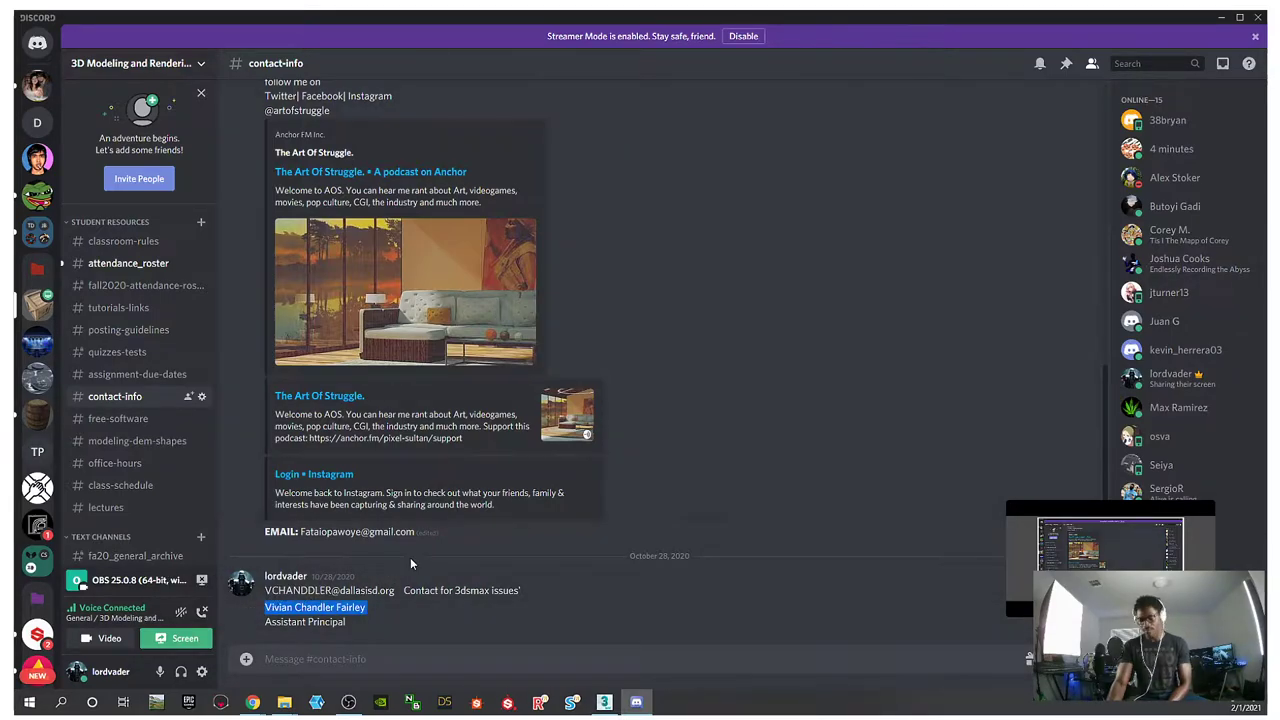
# Go back over the contact-info links, then open the free-software channel and examine its software links
pyautogui.scroll(3, 411, 562)
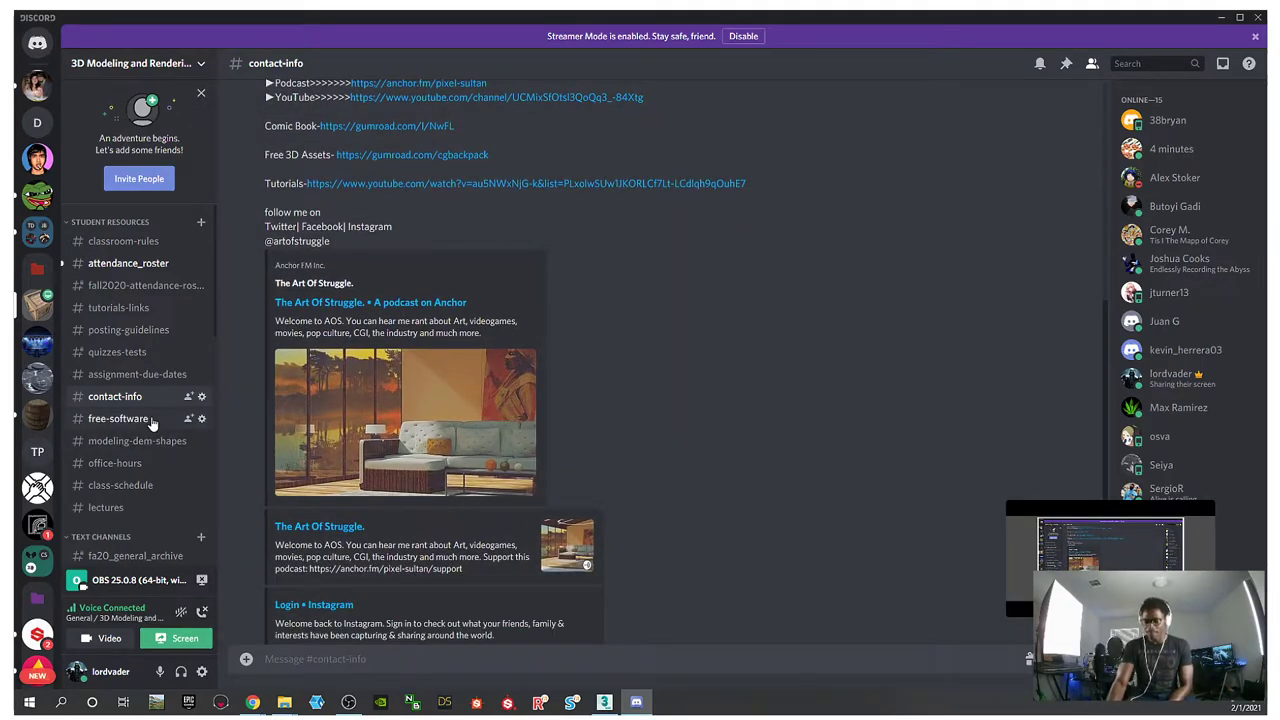
pyautogui.scroll(3, 576, 423)
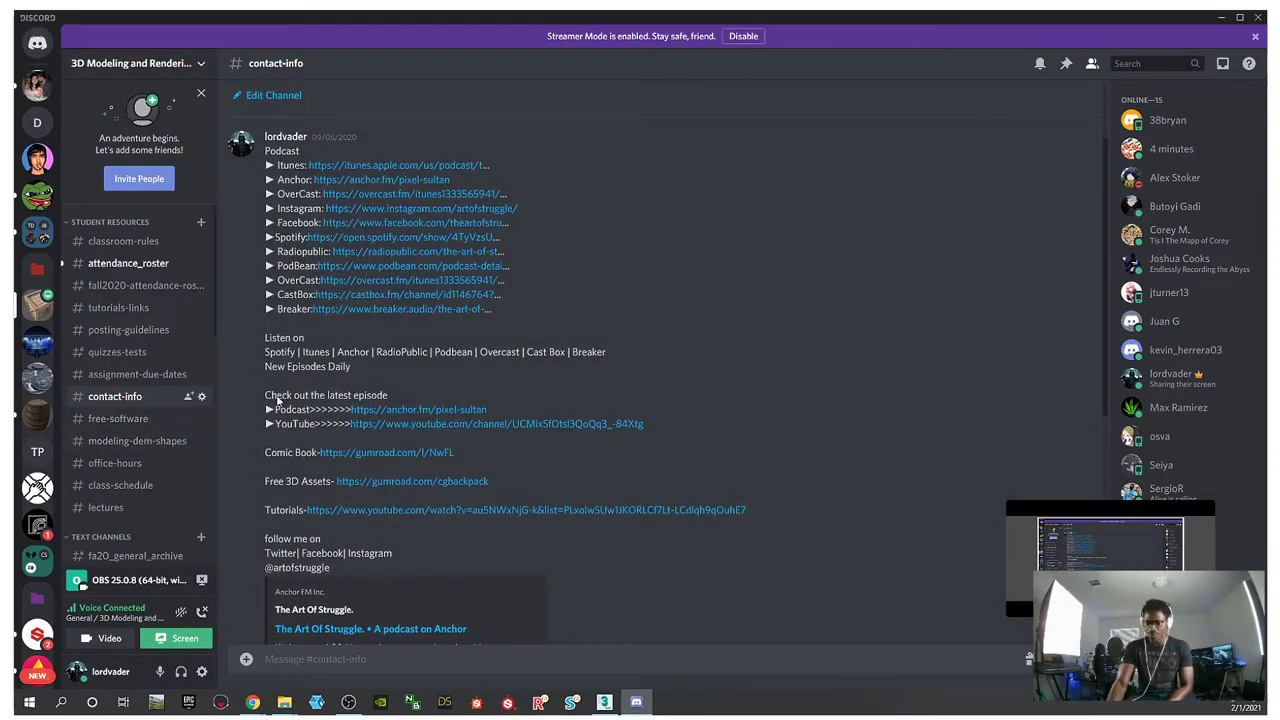
pyautogui.scroll(3, 403, 200)
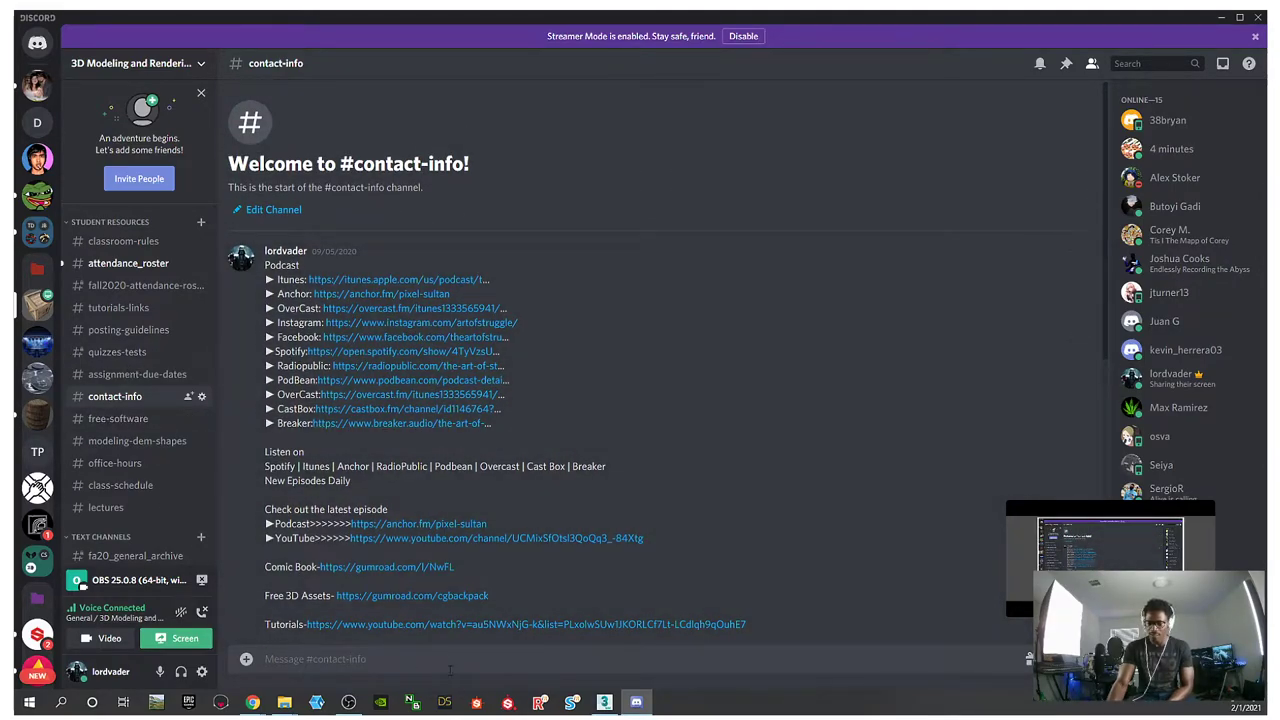
pyautogui.click(125, 420)
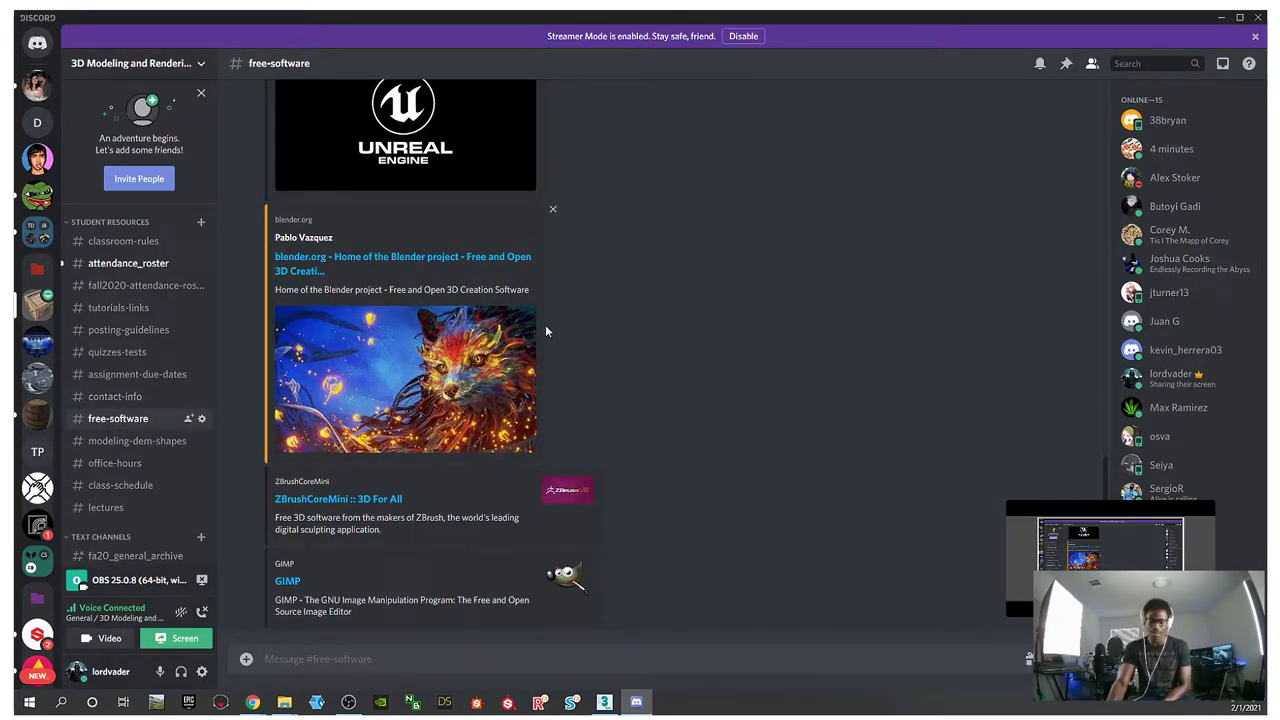
pyautogui.scroll(1, 560, 350)
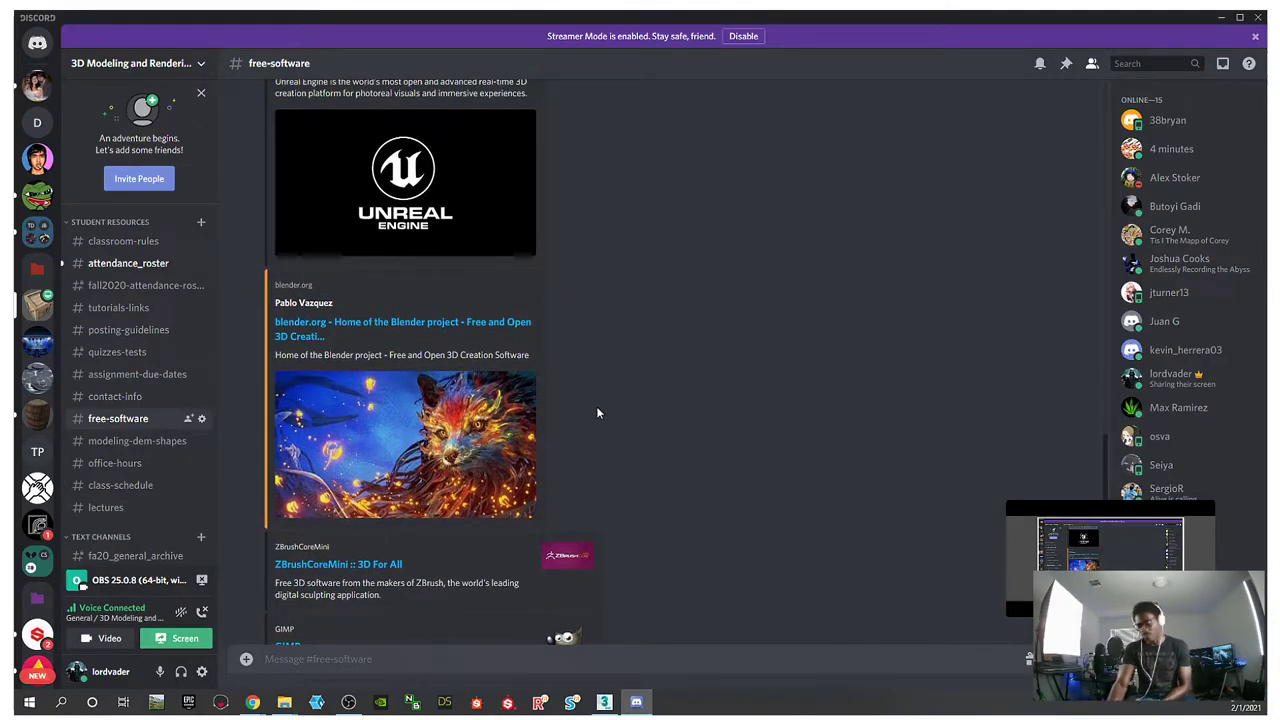